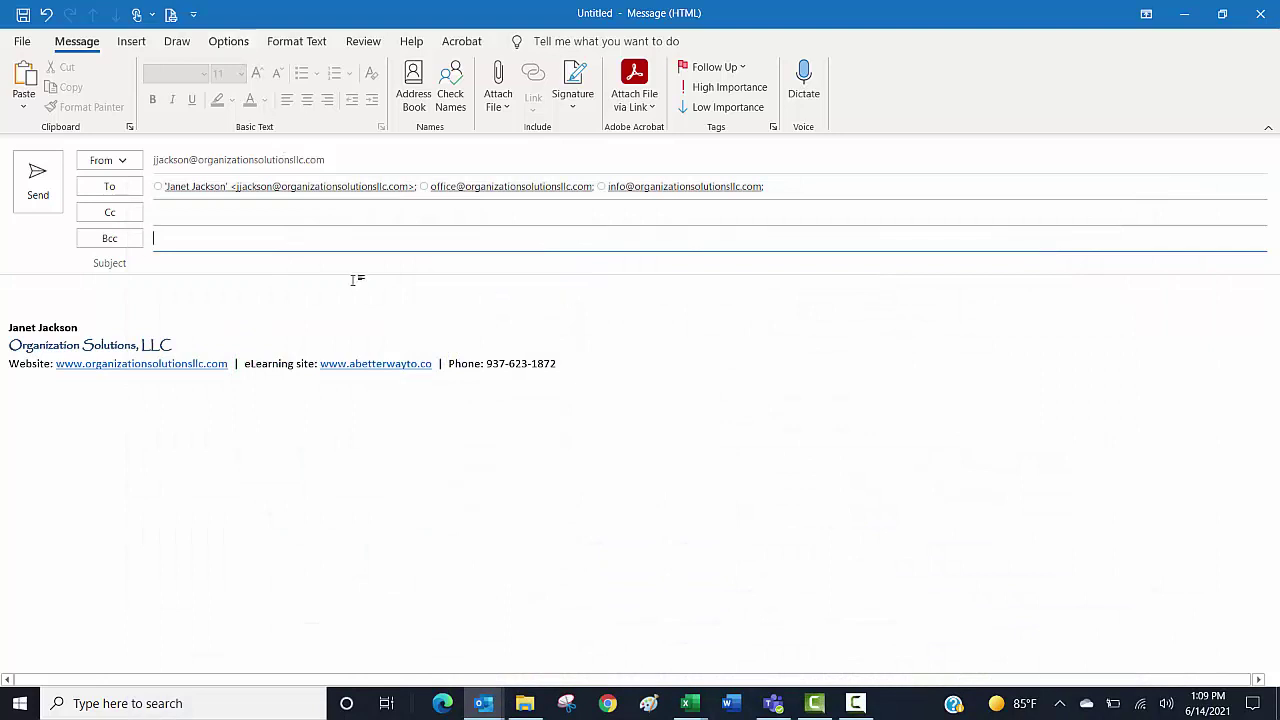
Step: Turn on voting buttons for the draft and open its Custom voting Properties dialog
{"action": "left_click", "coordinate": [223, 45]}
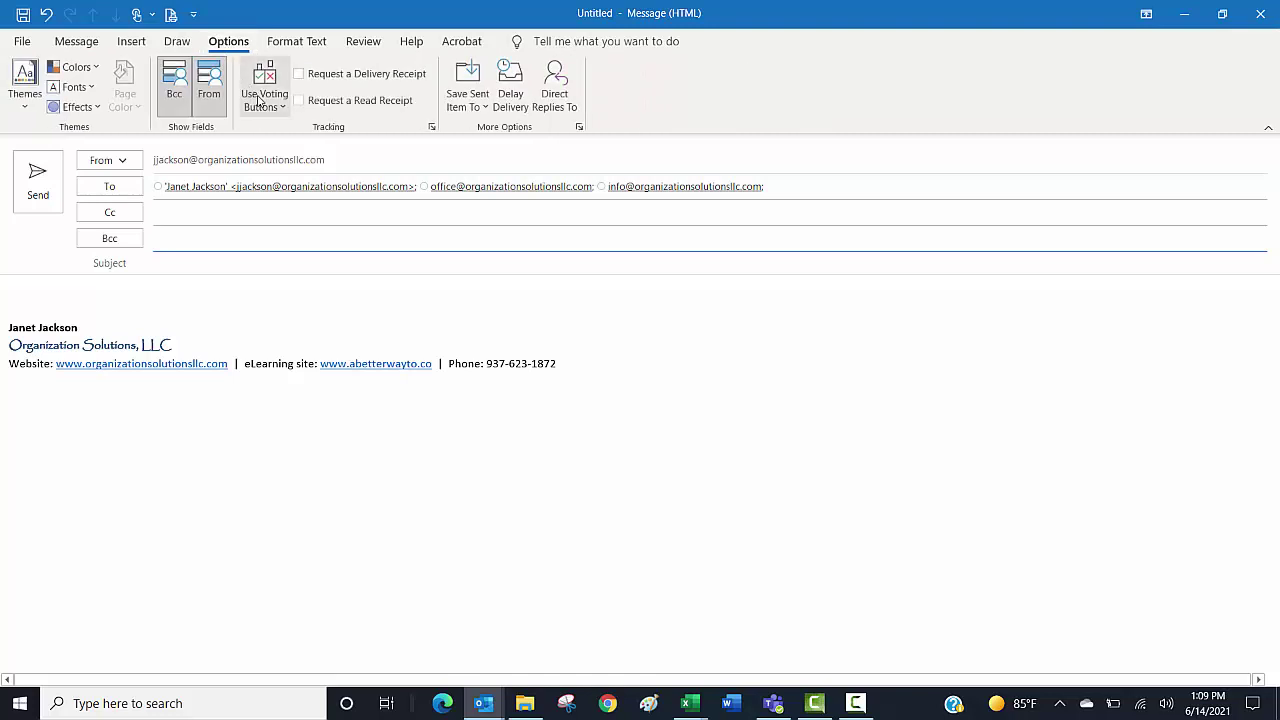
{"action": "left_click", "coordinate": [265, 106]}
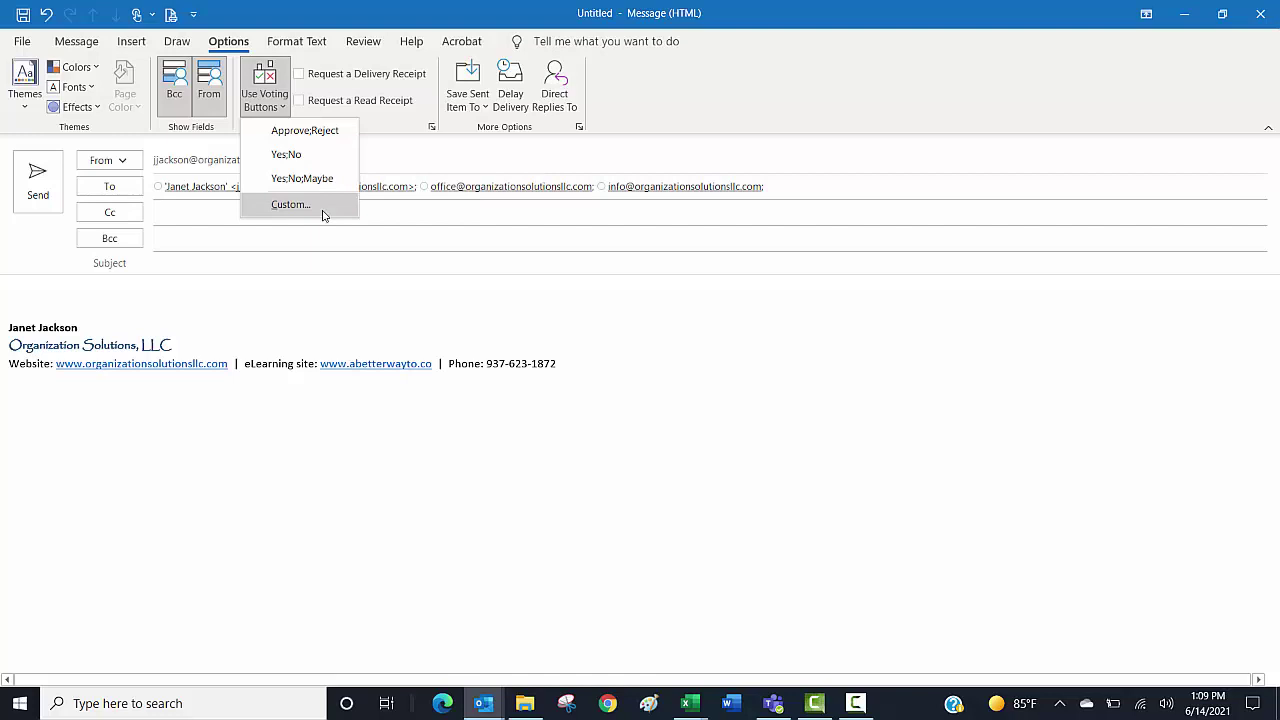
{"action": "left_click", "coordinate": [322, 212]}
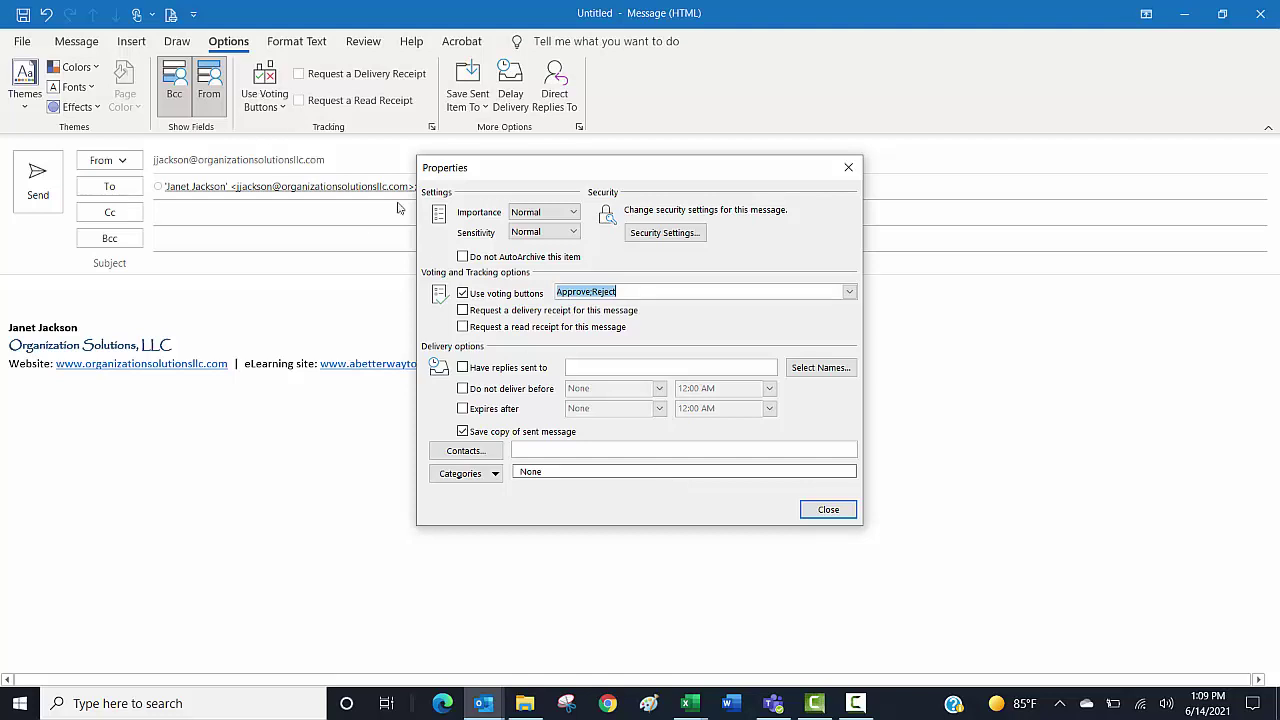
Step: Close Properties and enter the subject 'Where should we go for lunch today?'
{"action": "left_click", "coordinate": [828, 510]}
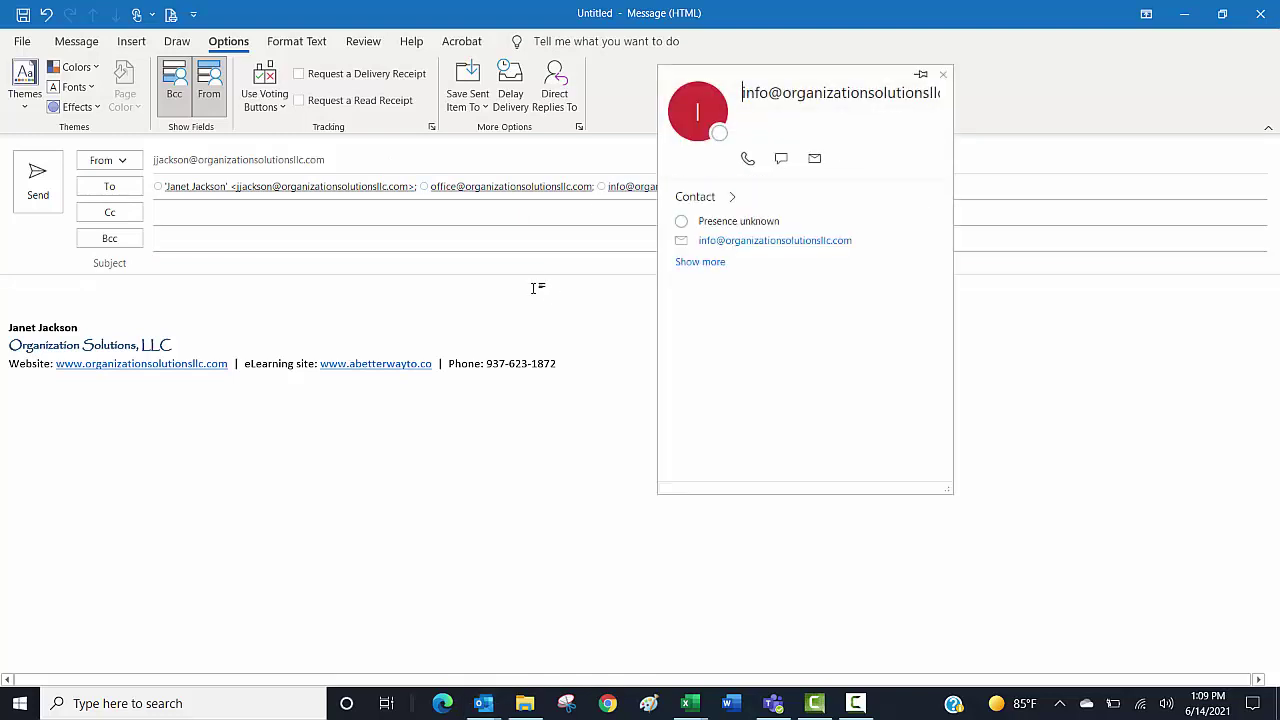
{"action": "left_click", "coordinate": [474, 268]}
{"action": "type", "text": "Where should we go for lunch today?"}
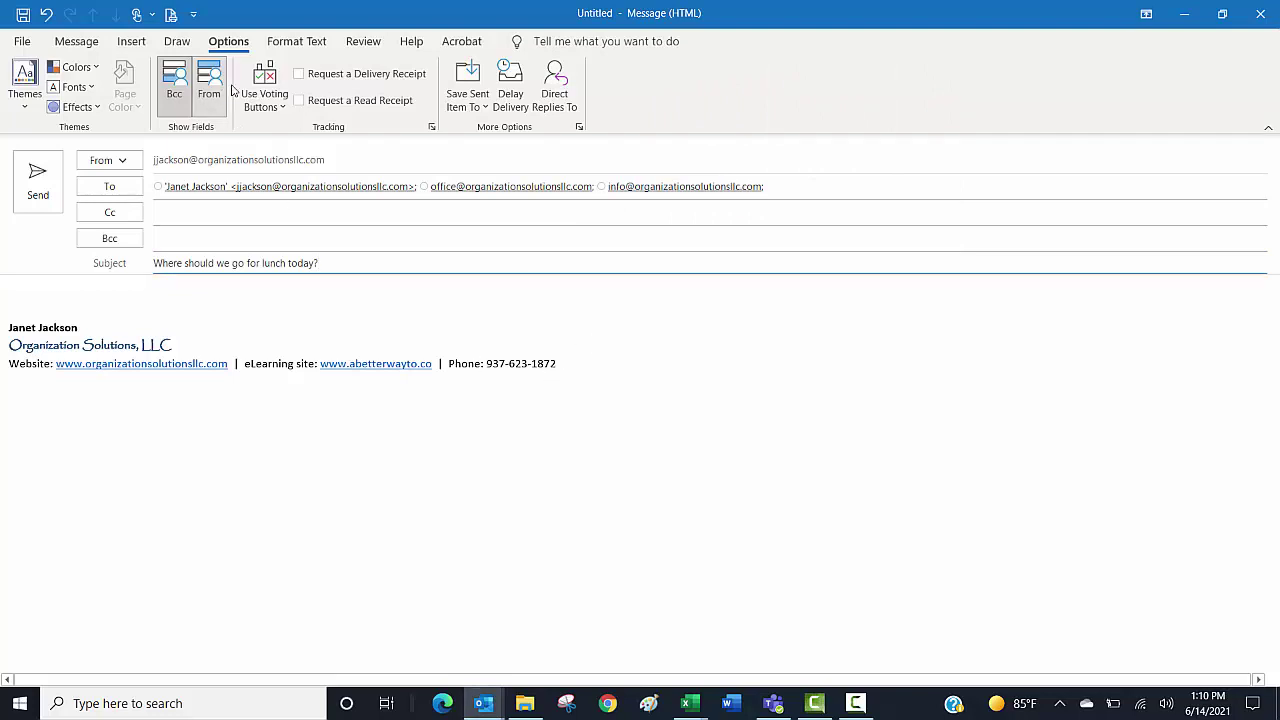
Step: Replace the Approve;Reject voting choices with Panera;El Sombrero;Tropical Smoothie
{"action": "left_click", "coordinate": [265, 80]}
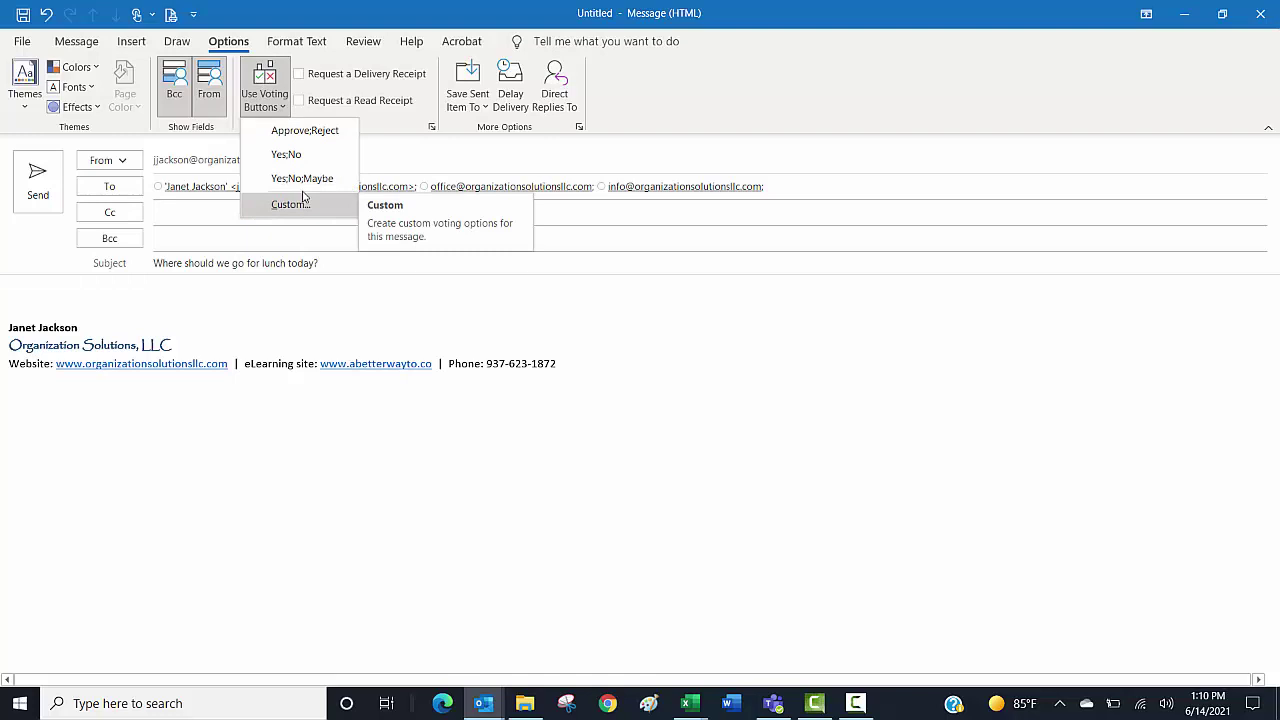
{"action": "left_click", "coordinate": [342, 212]}
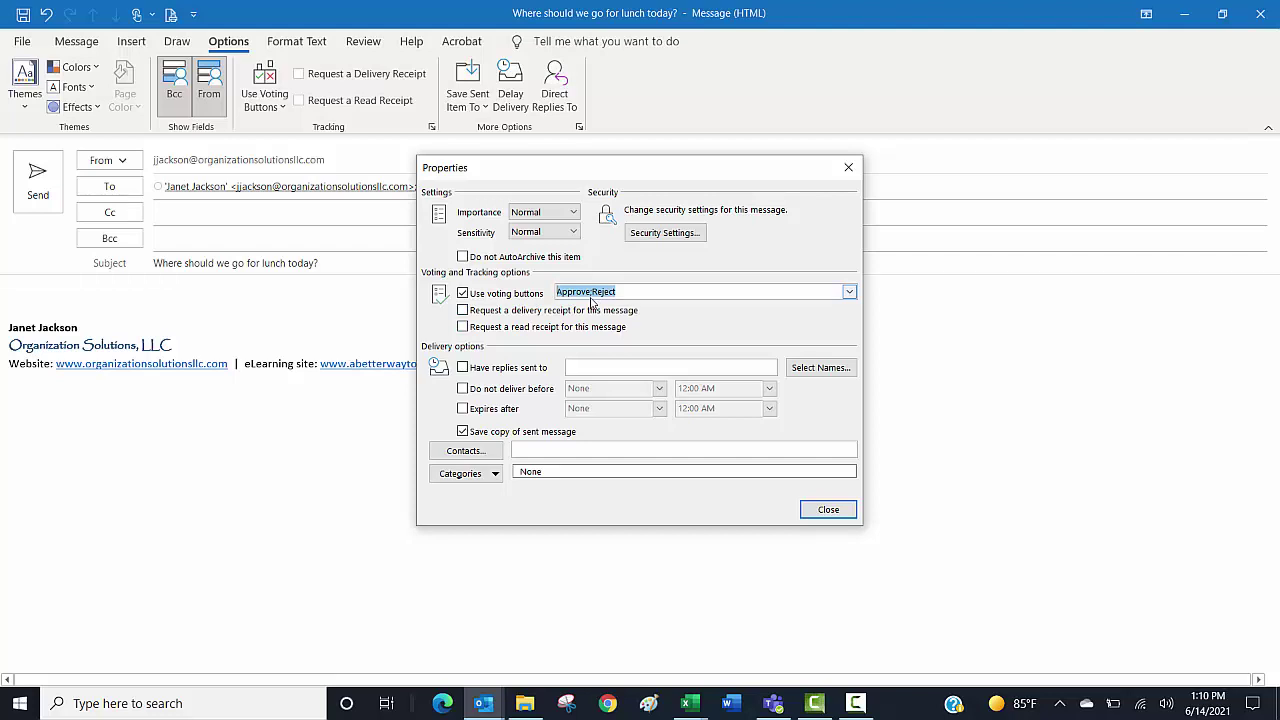
{"action": "key", "text": "Delete"}
{"action": "type", "text": "Panera;El Sombrero;Tr"}
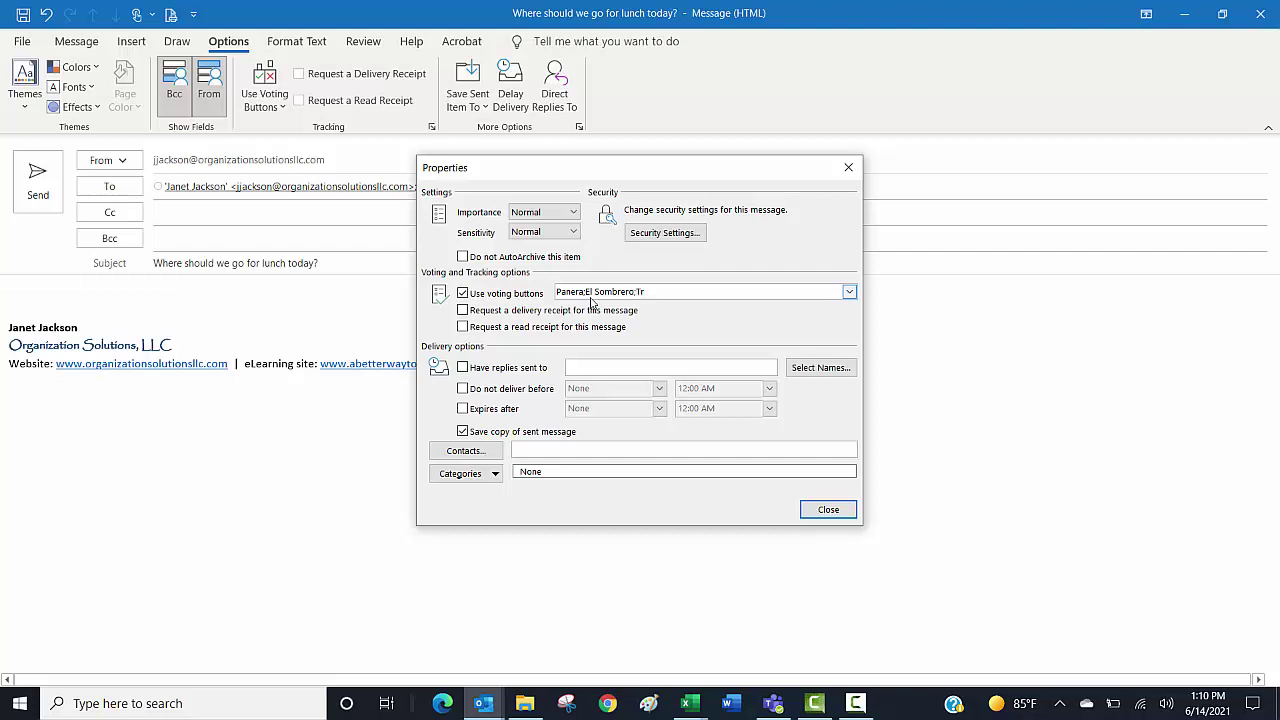
{"action": "type", "text": "opical Smoothie"}
{"action": "left_click", "coordinate": [832, 512]}
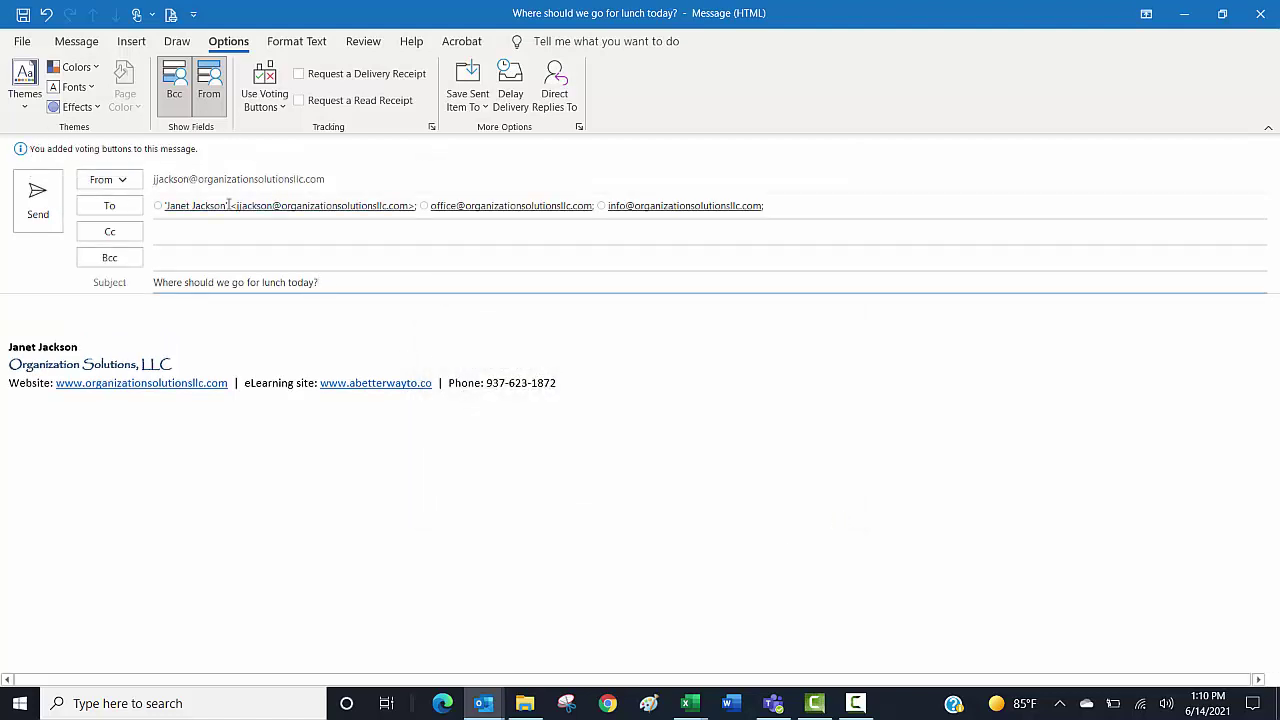
Step: Paste the greeting and vote request into the message body and send the lunch poll
{"action": "left_click", "coordinate": [40, 316]}
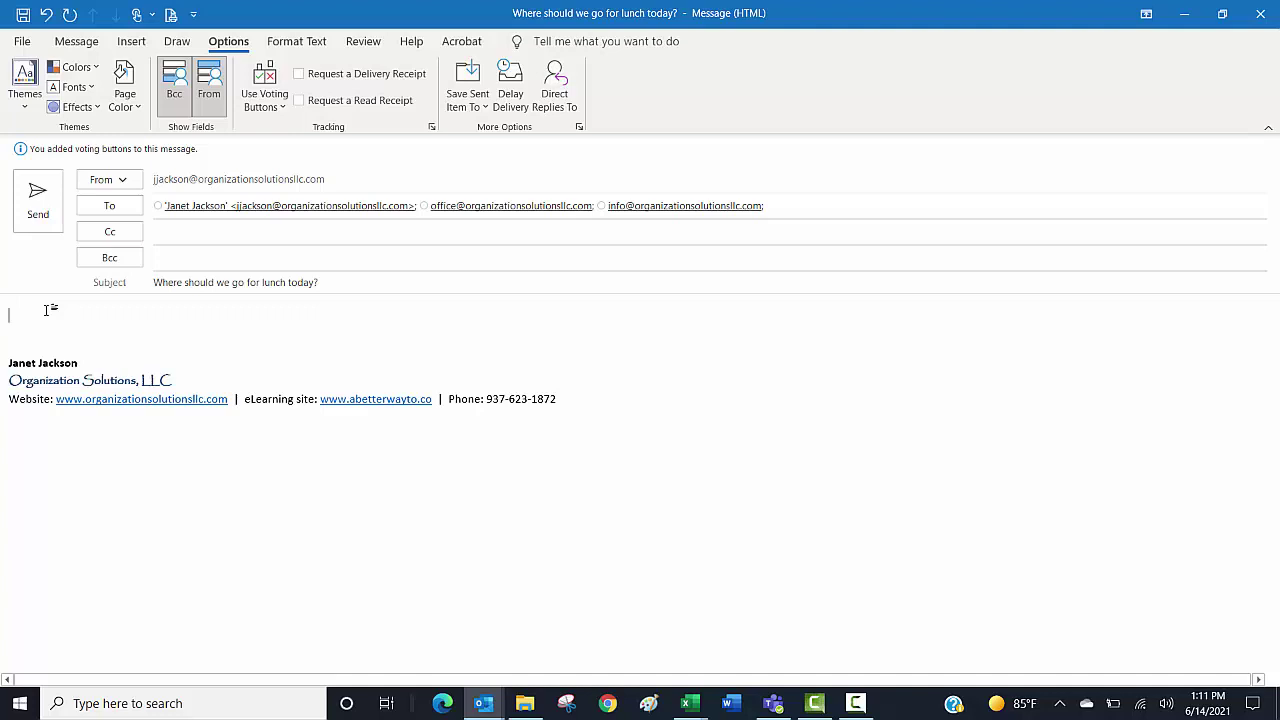
{"action": "type", "text": "Hey everyone!  Please use the voting buttons to let me know where we should go to lunch today!"}
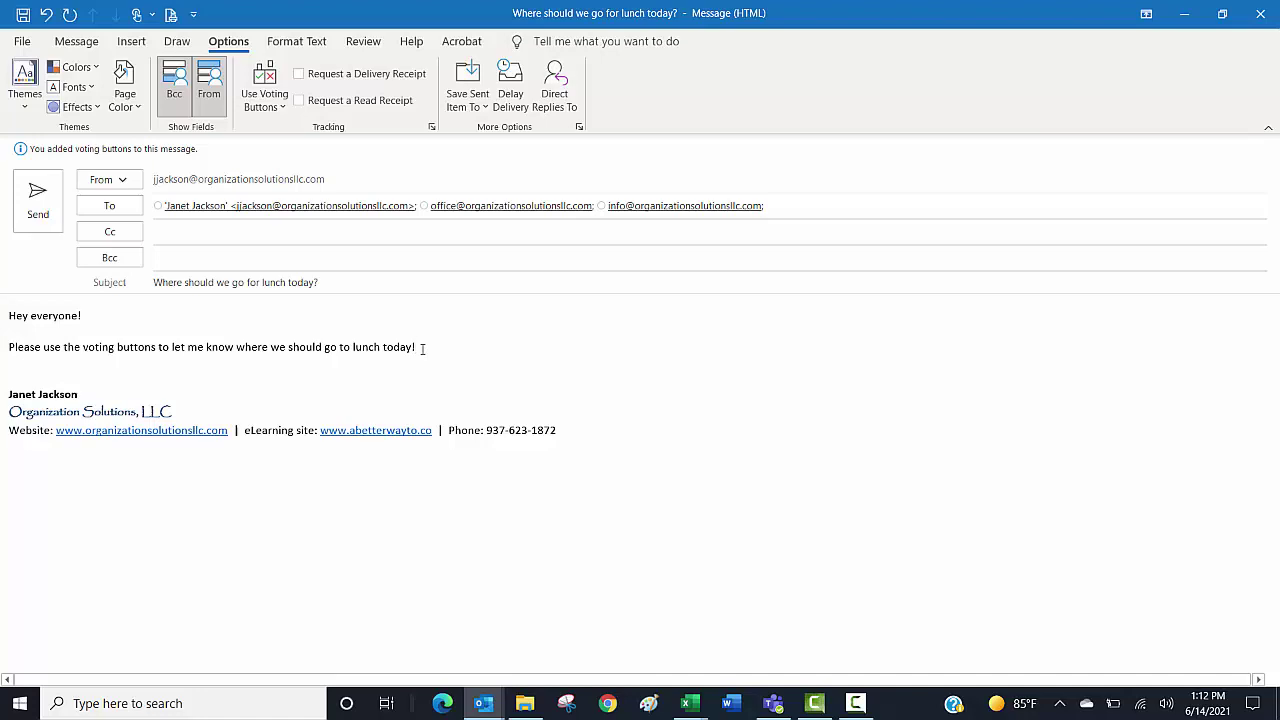
{"action": "left_click", "coordinate": [38, 199]}
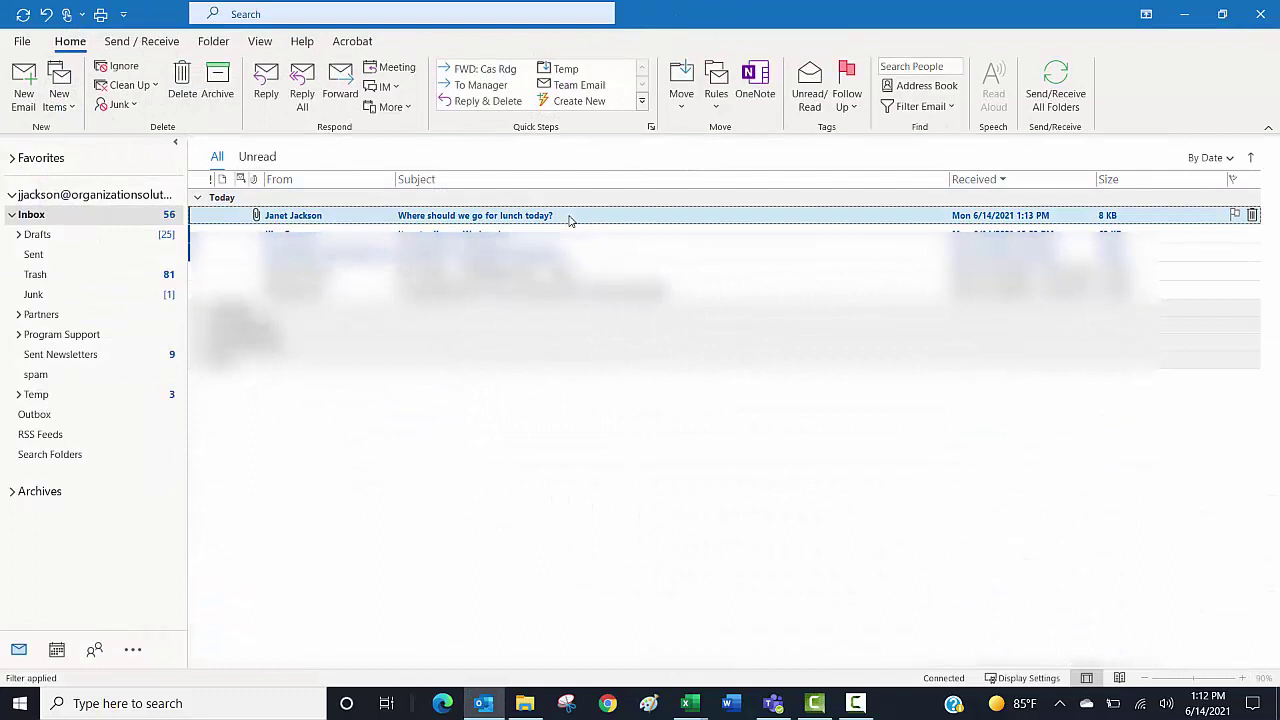
Step: Open the received lunch poll and send a Tropical Smoothie vote response immediately
{"action": "double_click", "coordinate": [569, 217]}
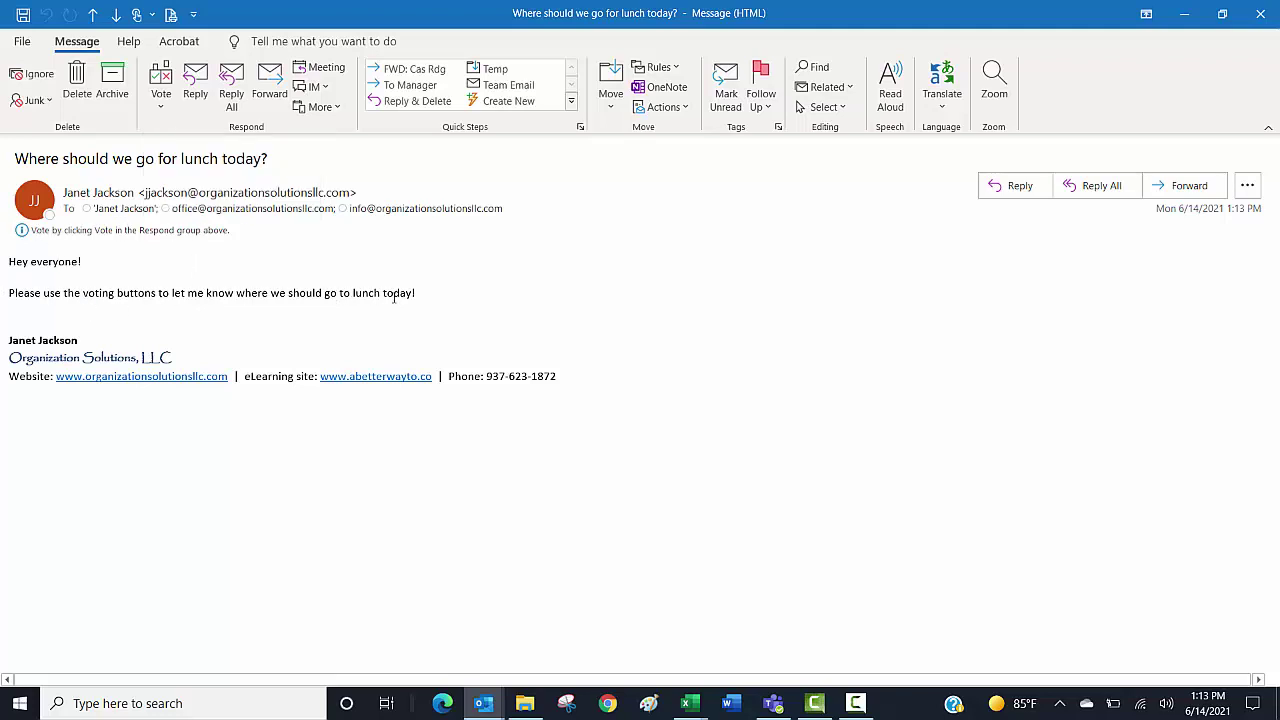
{"action": "left_click", "coordinate": [161, 109]}
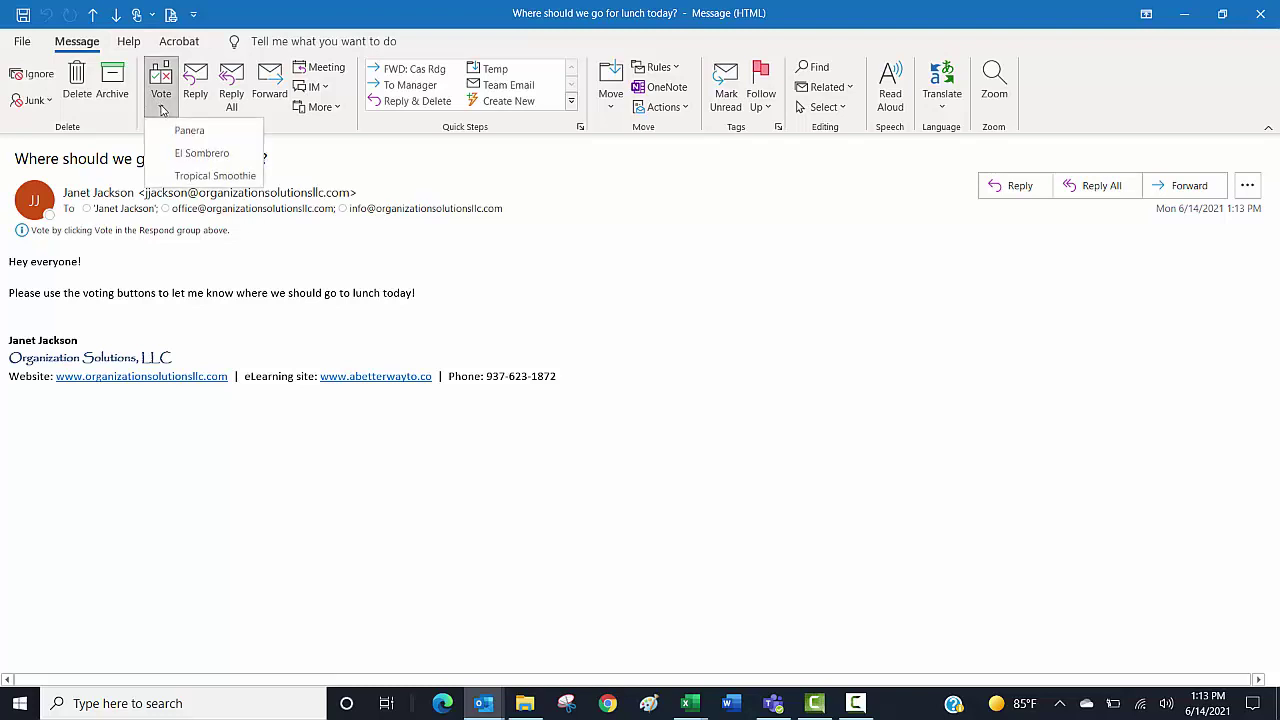
{"action": "left_click", "coordinate": [215, 176]}
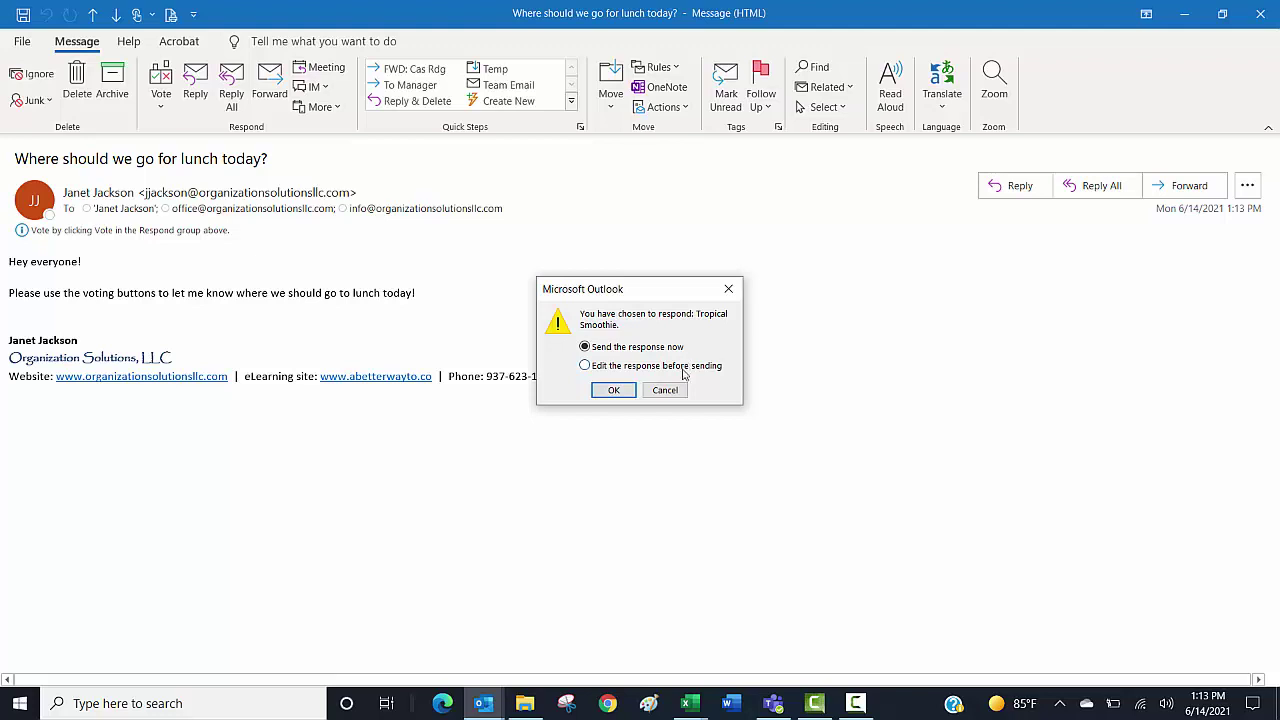
{"action": "left_click", "coordinate": [614, 390]}
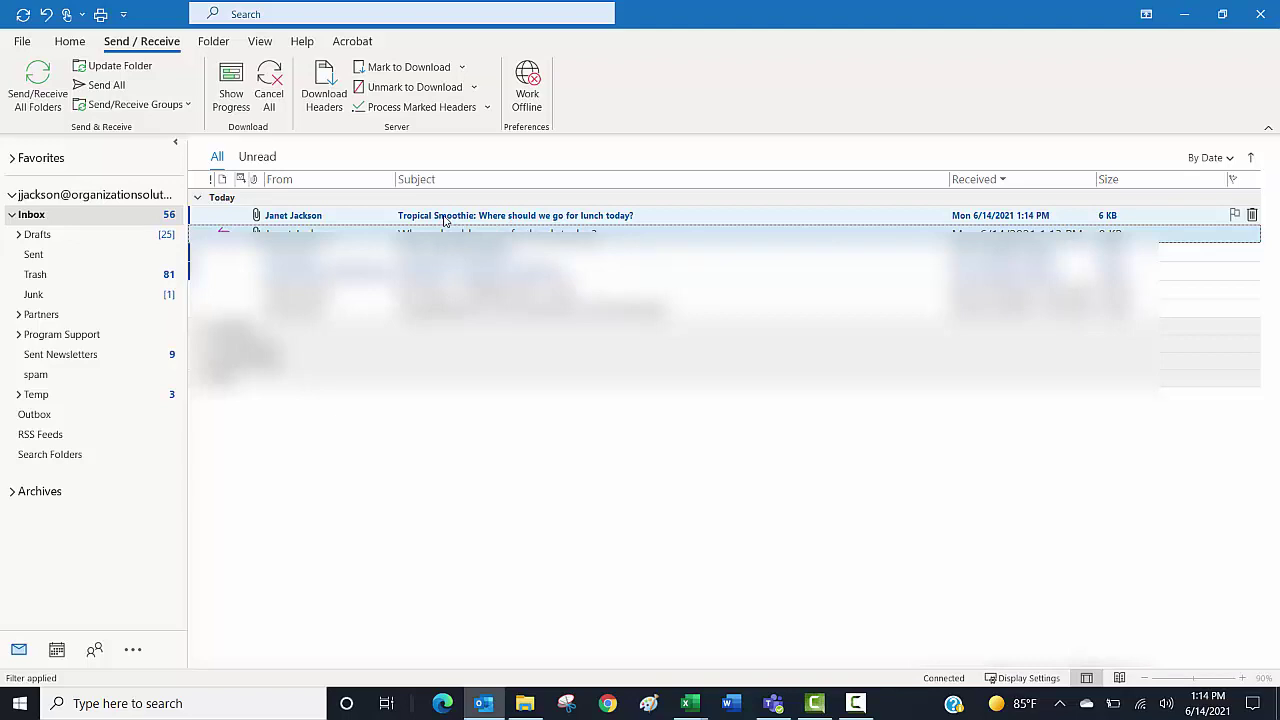
Step: Check the Tropical Smoothie response, then open the original lunch poll from the Sent folder
{"action": "double_click", "coordinate": [445, 216]}
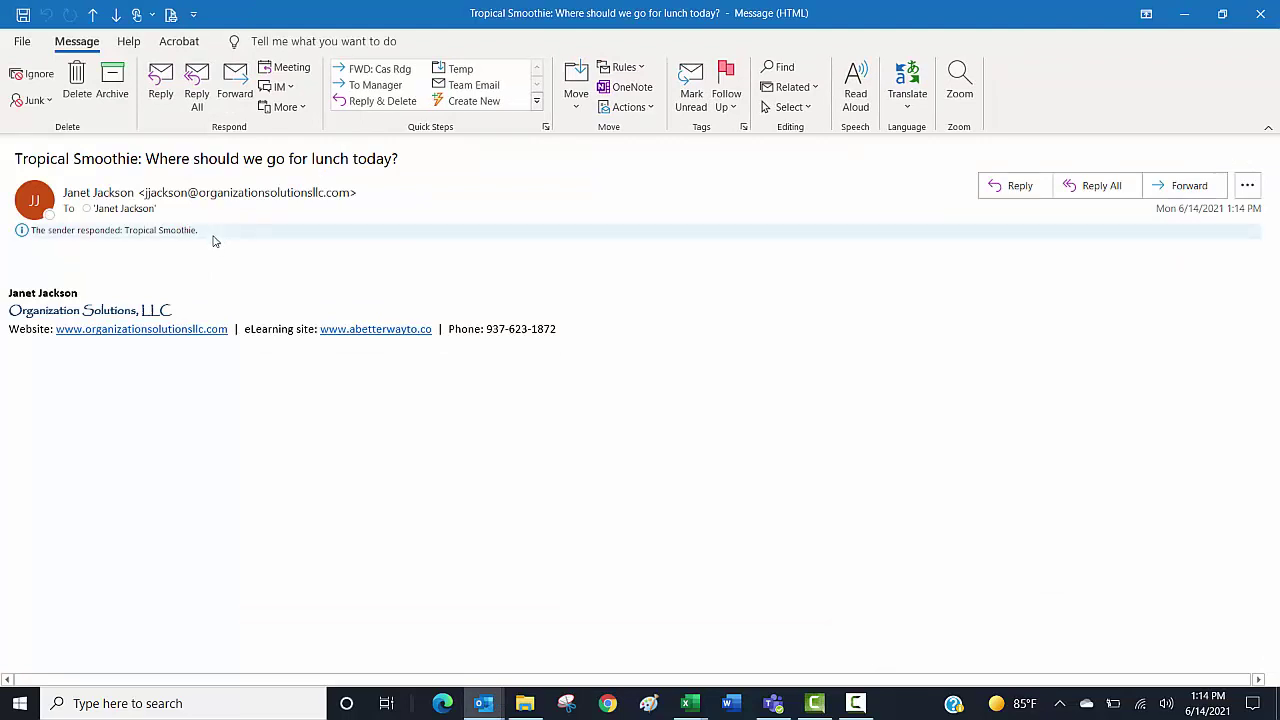
{"action": "left_click", "coordinate": [1263, 13]}
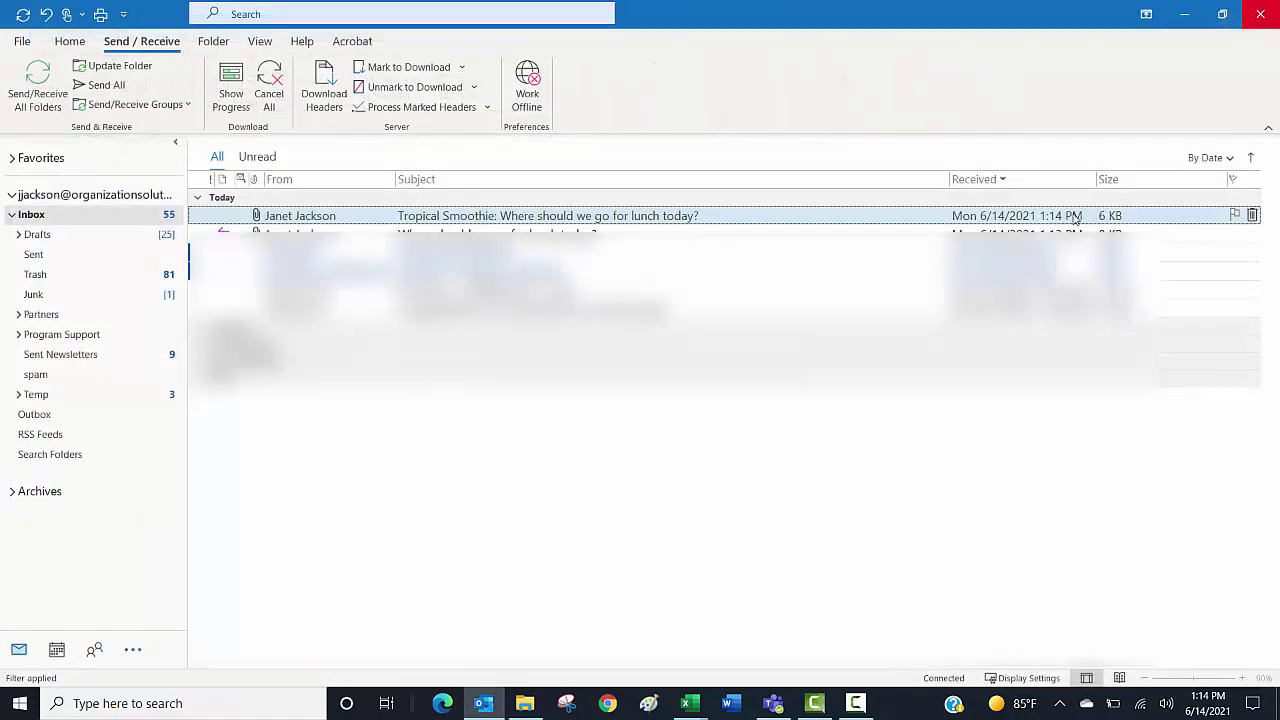
{"action": "left_click", "coordinate": [62, 254]}
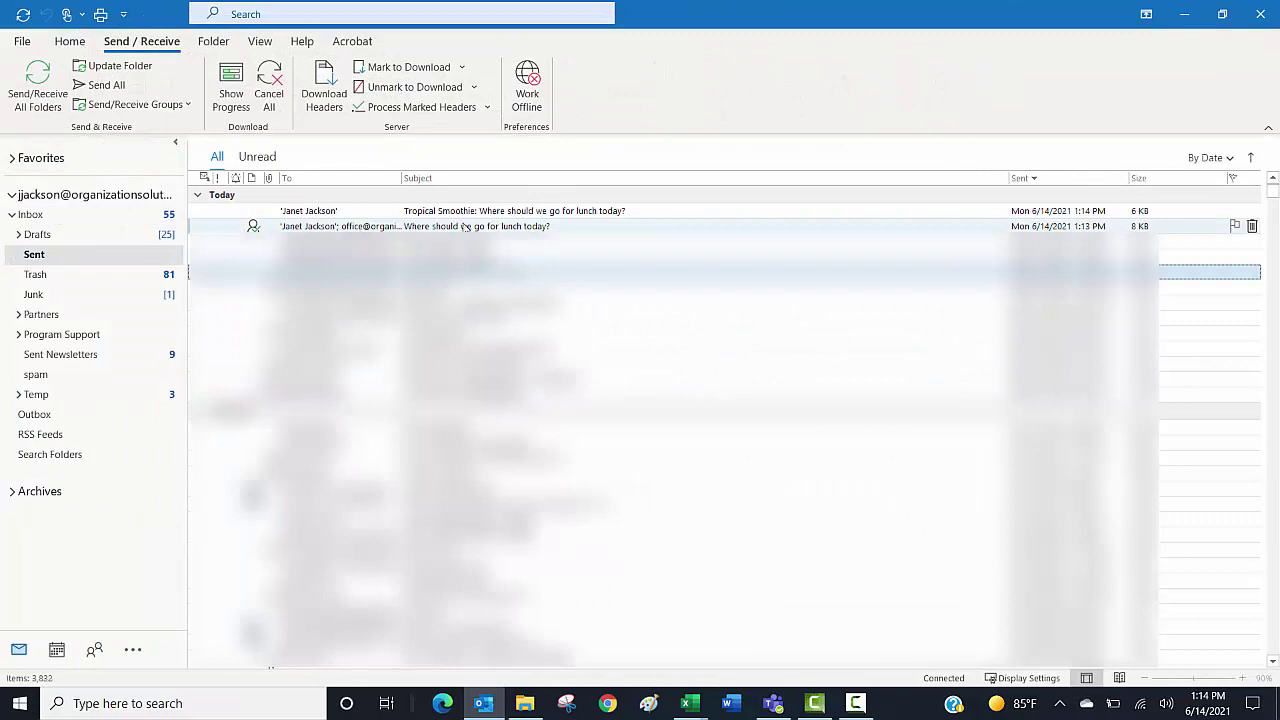
{"action": "left_click", "coordinate": [524, 226]}
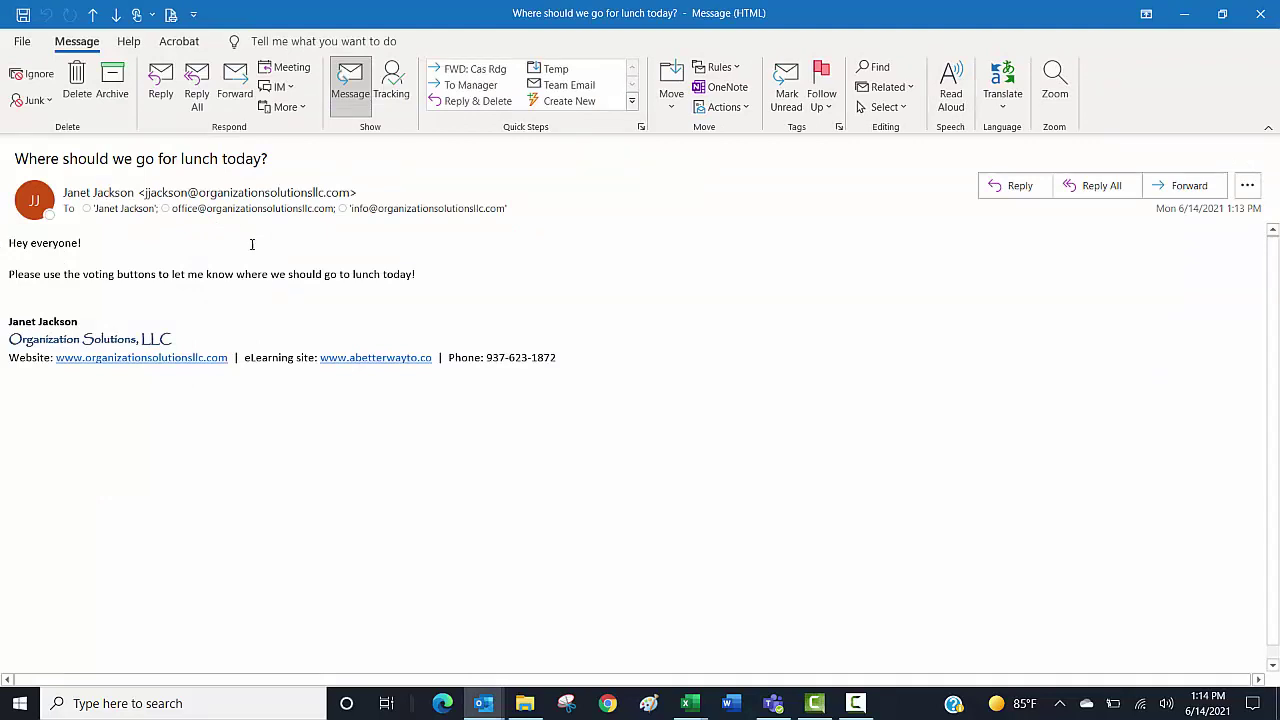
Step: Show the poll's Tracking results and copy all four recipient rows with their responses
{"action": "left_click", "coordinate": [394, 92]}
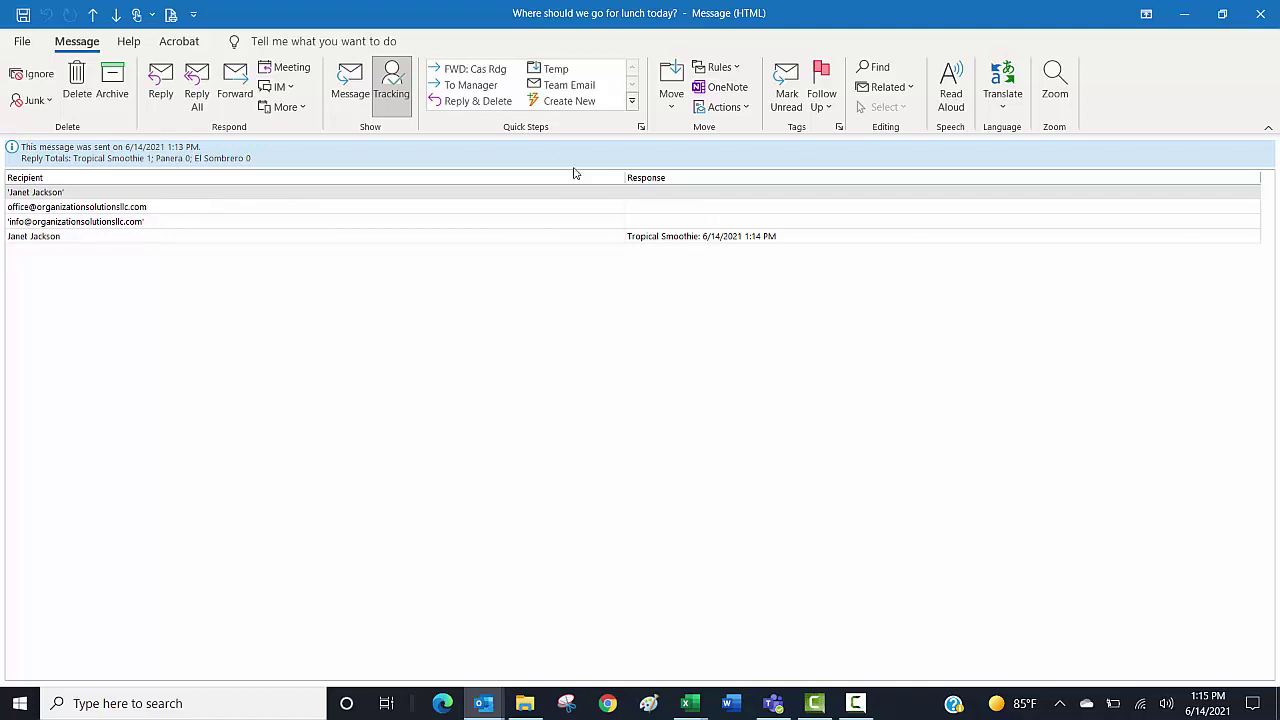
{"action": "left_click", "coordinate": [546, 191]}
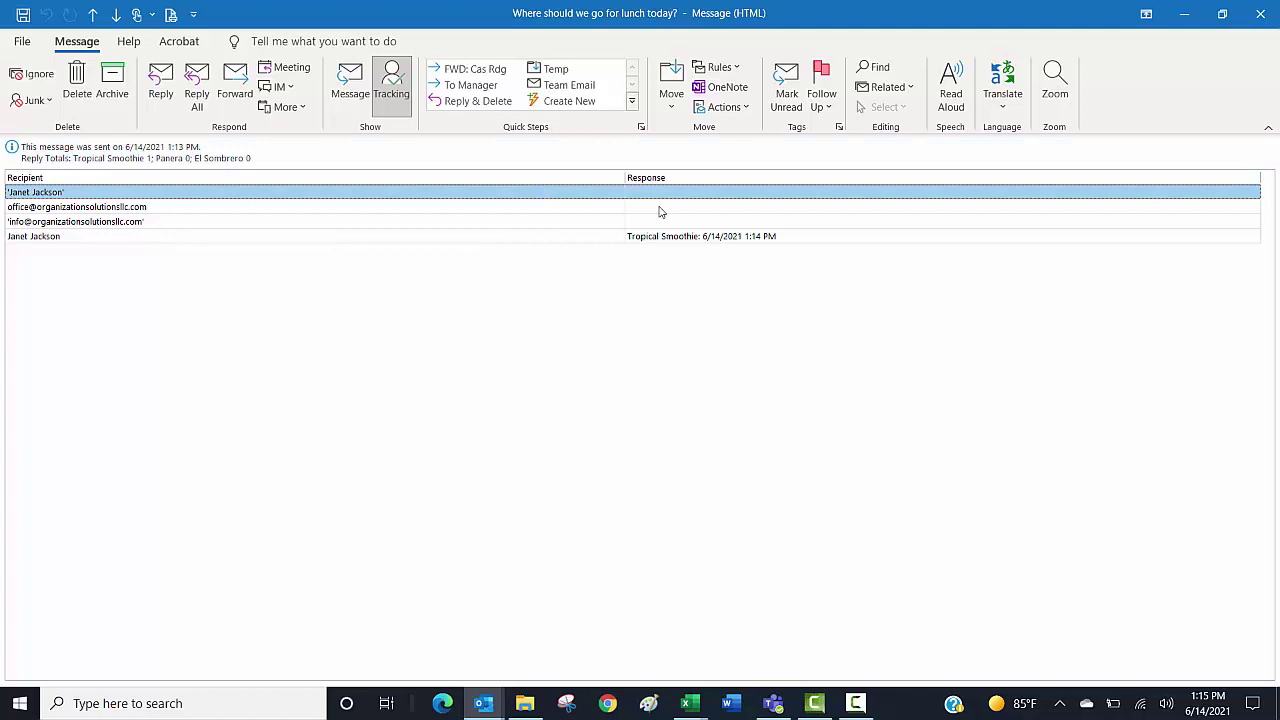
{"action": "left_click", "coordinate": [562, 240], "text": "shift"}
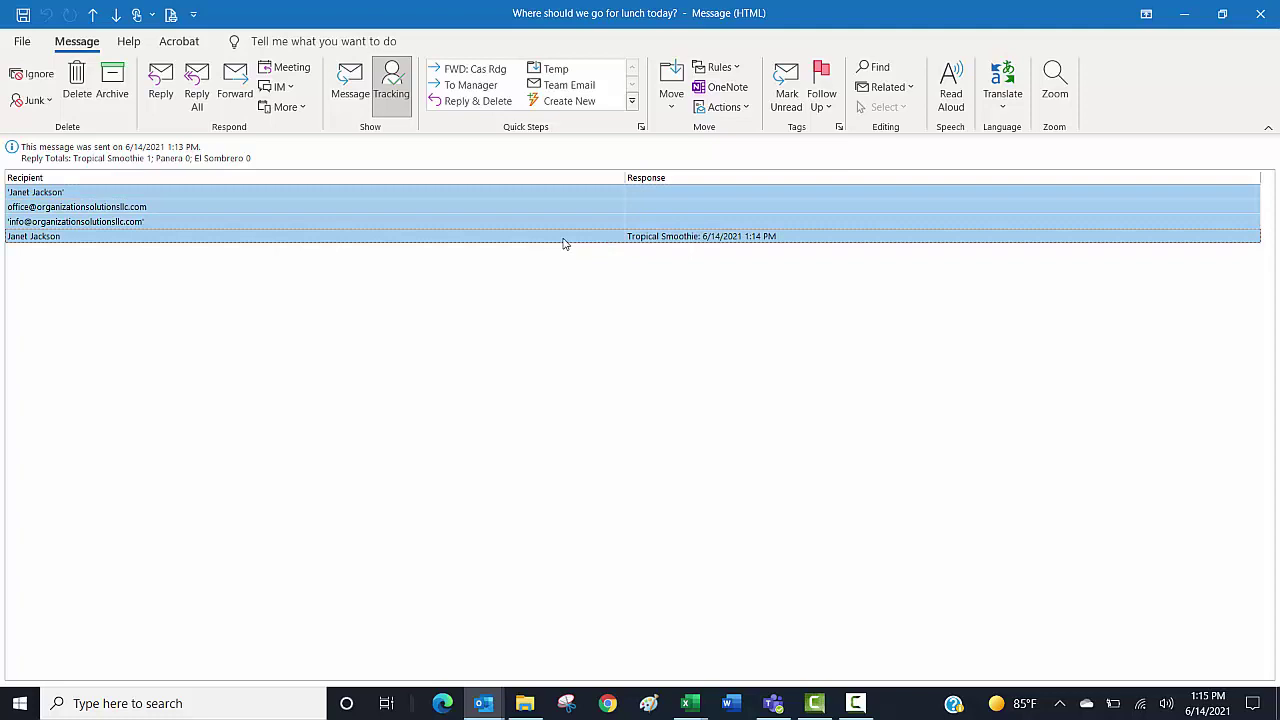
{"action": "key", "text": "ctrl+c"}
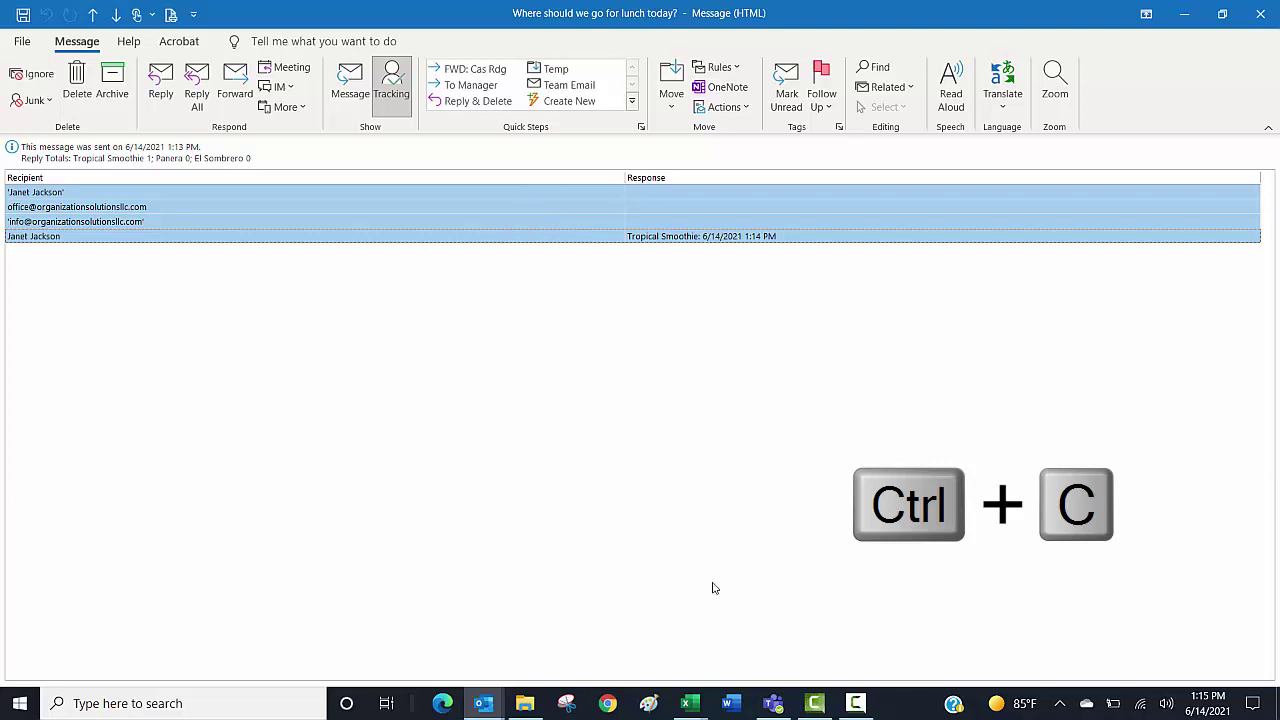
Step: Start a new blank Excel workbook from the taskbar
{"action": "left_click", "coordinate": [699, 707]}
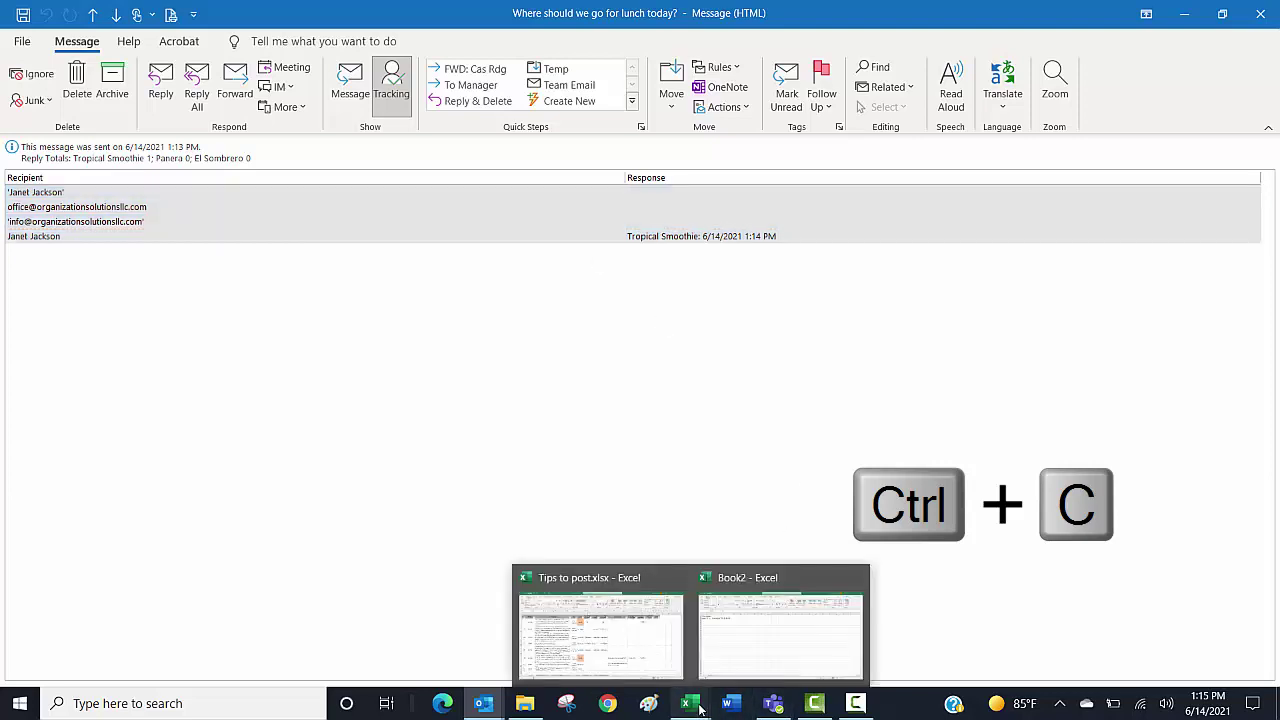
{"action": "left_click_drag", "start_coordinate": [699, 707], "coordinate": [731, 705]}
{"action": "right_click", "coordinate": [731, 705]}
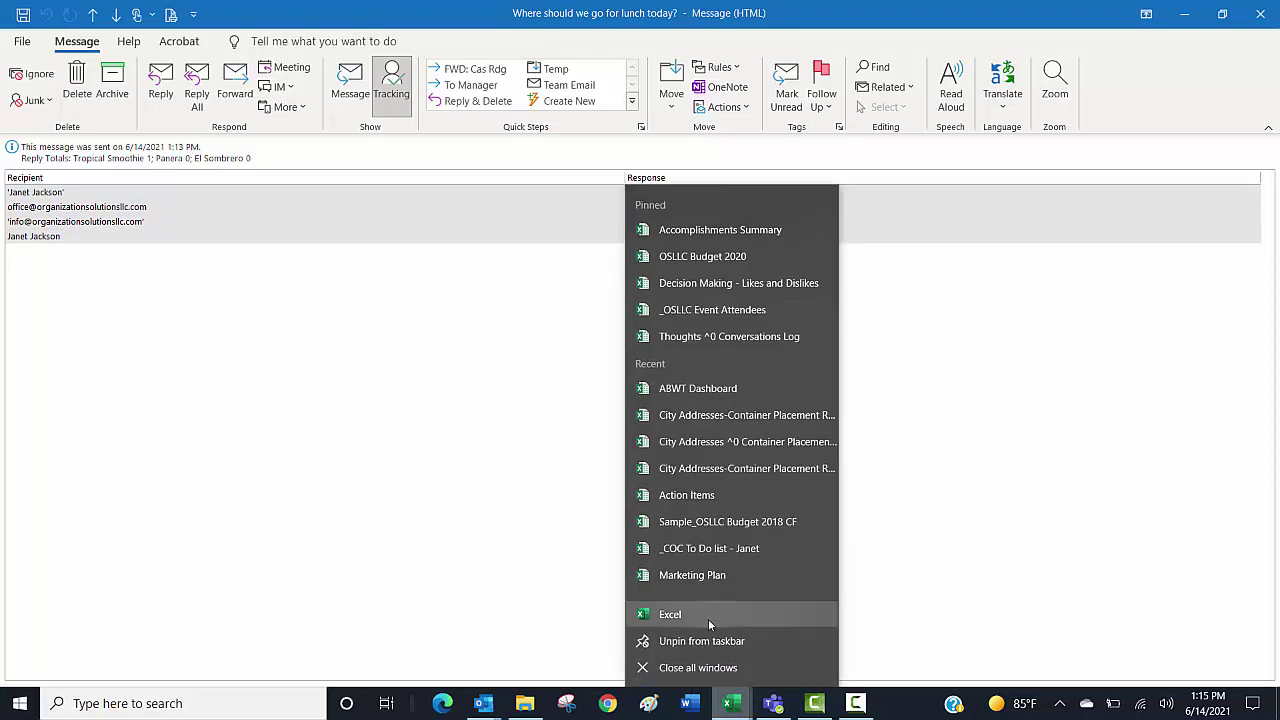
{"action": "left_click", "coordinate": [708, 619]}
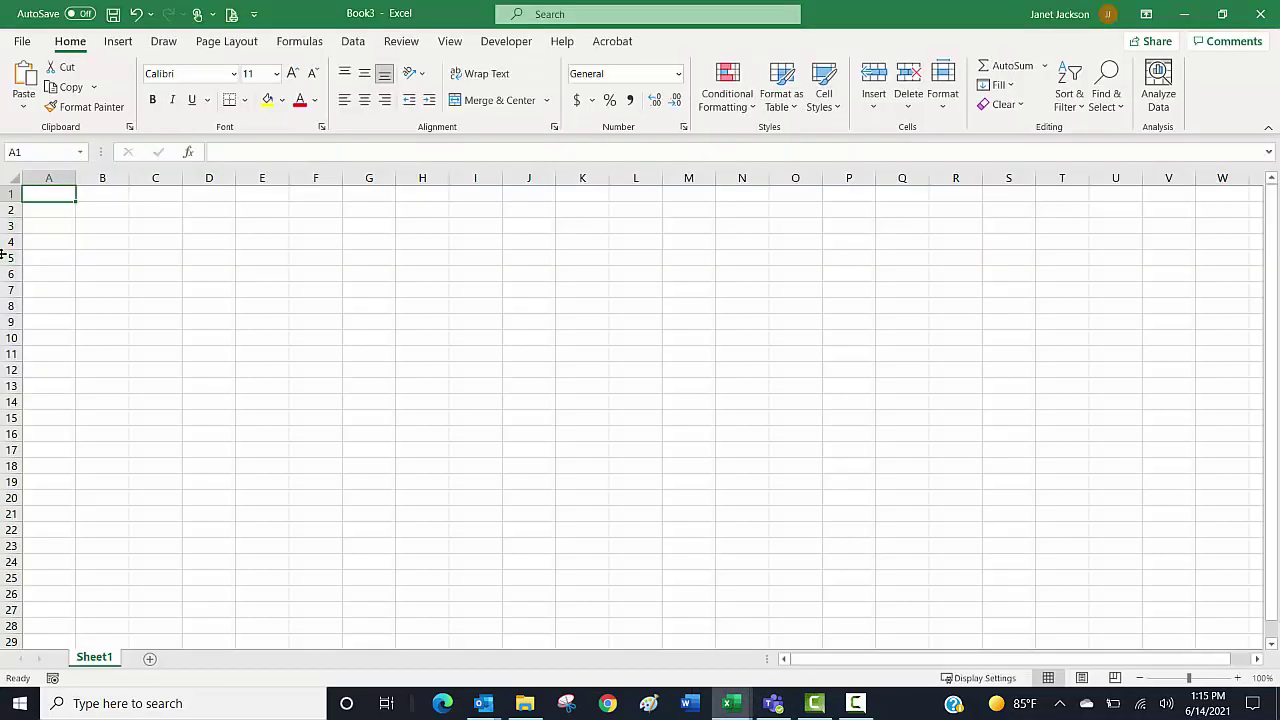
Step: Paste the voting responses into A1 and autofit columns A and B
{"action": "key", "text": "ctrl+v"}
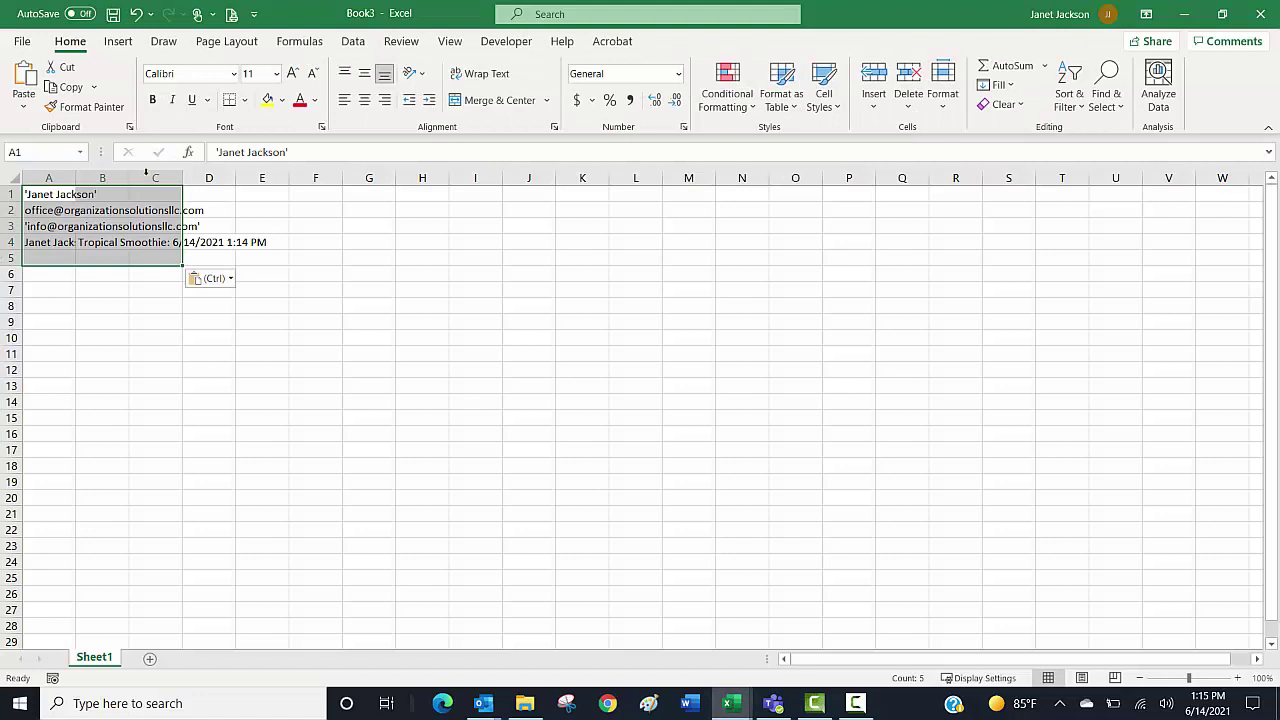
{"action": "left_click", "coordinate": [117, 306]}
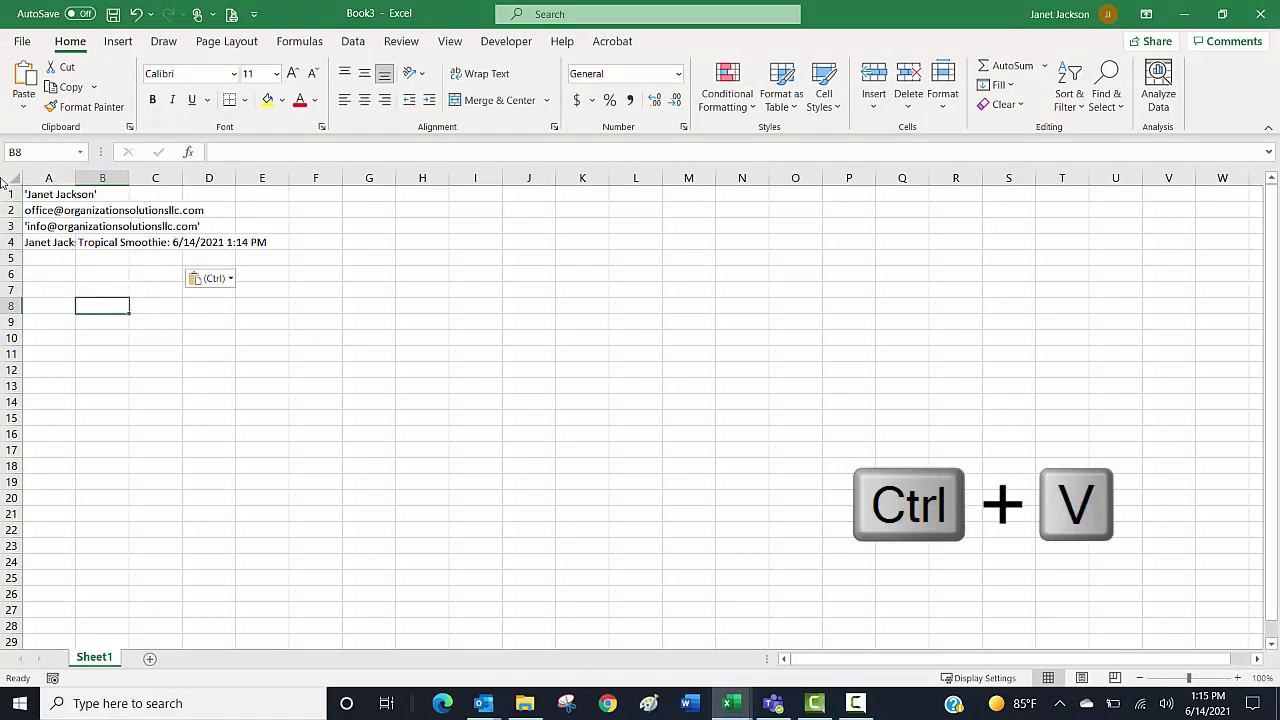
{"action": "double_click", "coordinate": [75, 178]}
{"action": "double_click", "coordinate": [264, 178]}
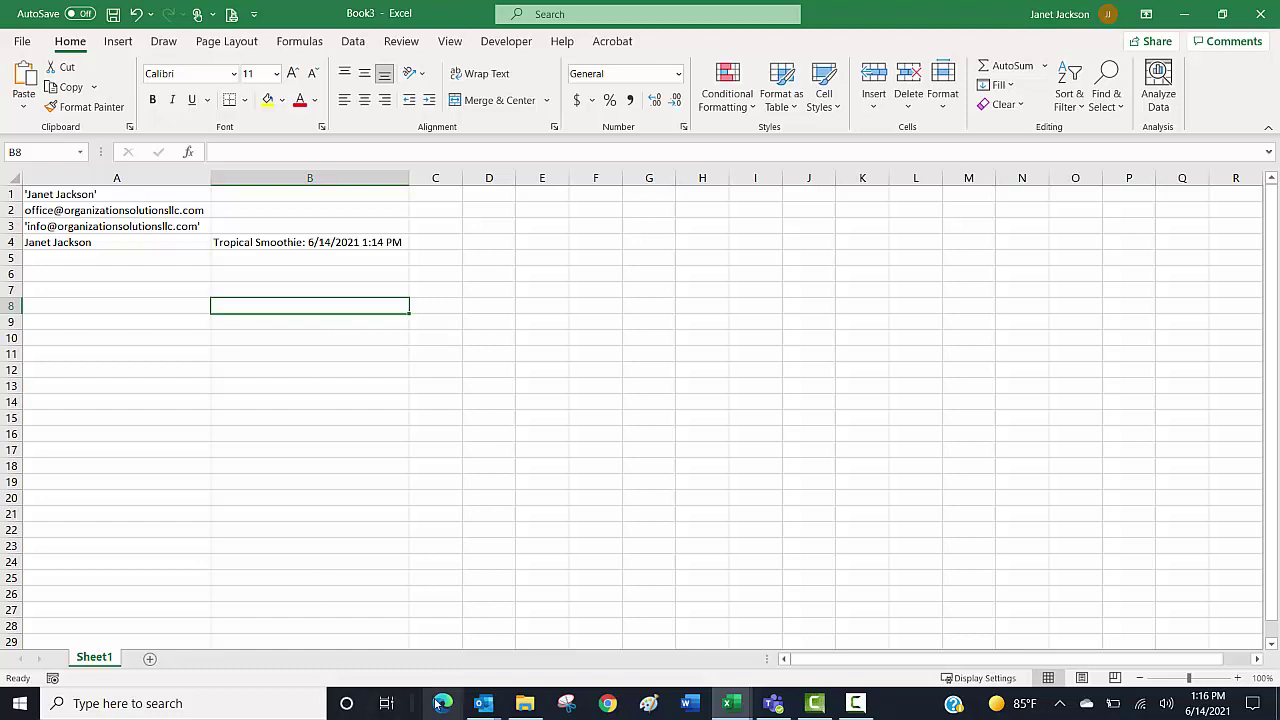
{"action": "left_click", "coordinate": [482, 705]}
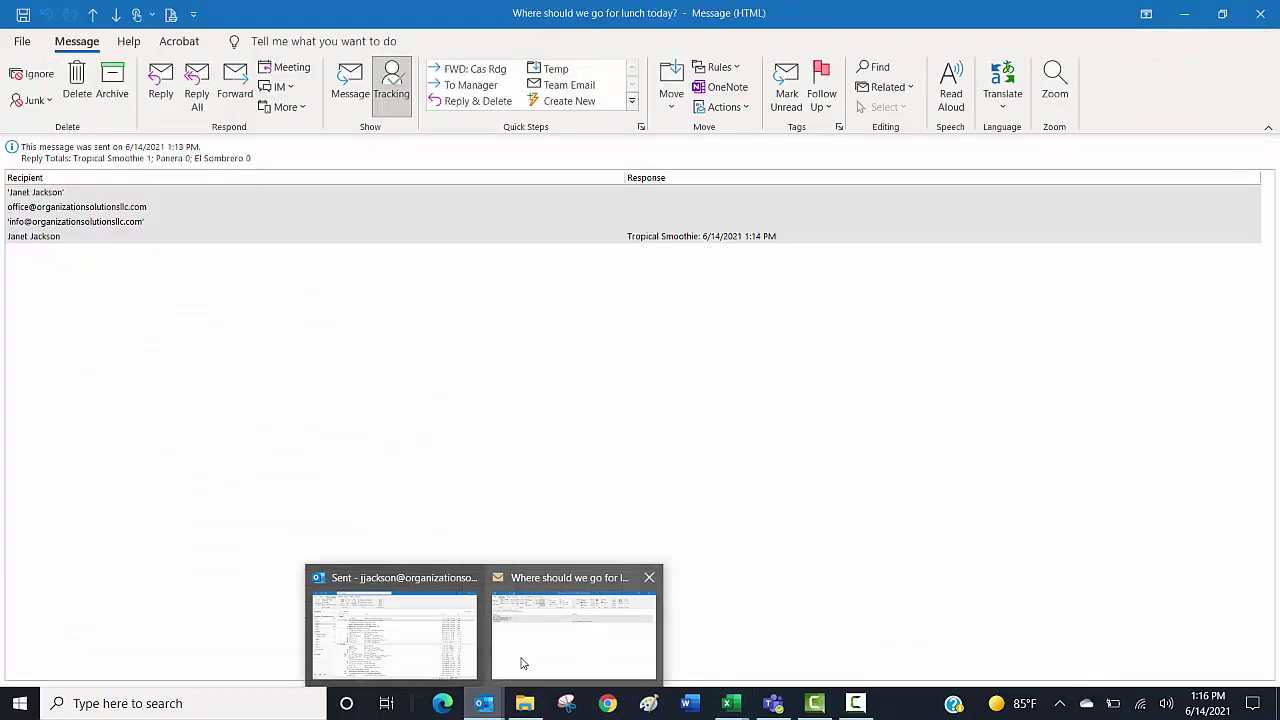
Step: Bring the lunch poll window forward and switch its view back to the message body
{"action": "left_click", "coordinate": [520, 660]}
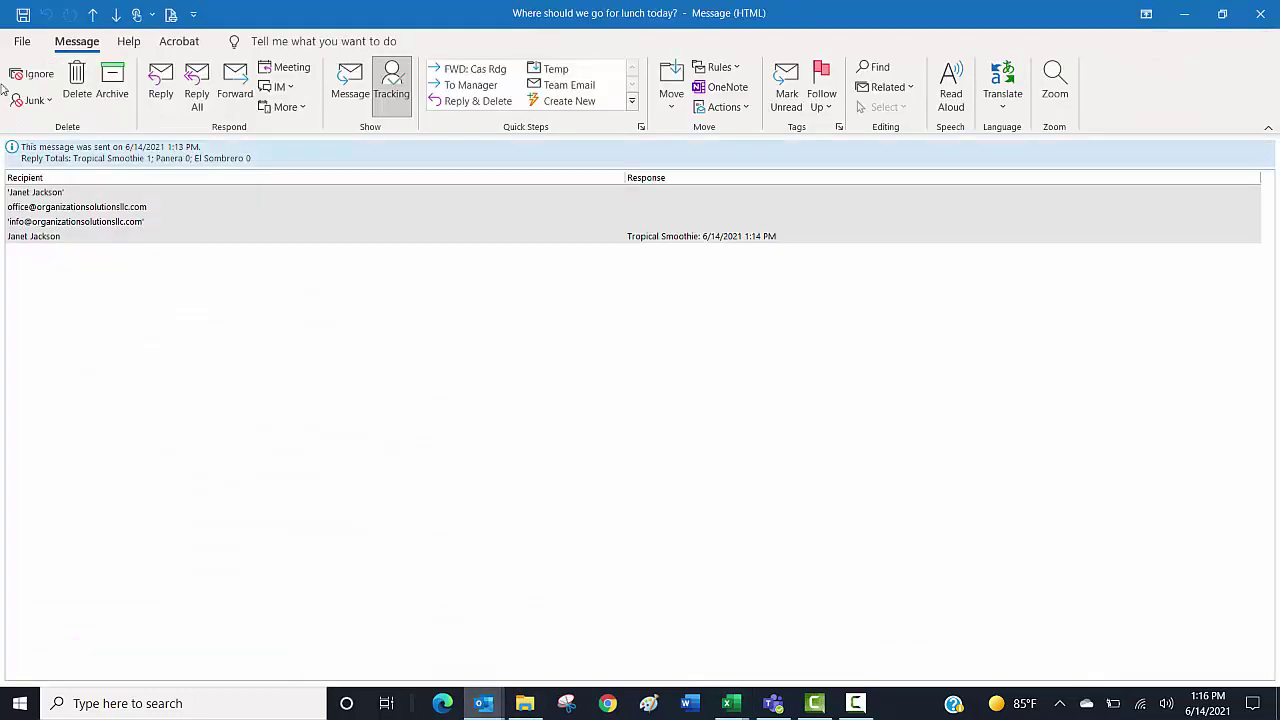
{"action": "left_click", "coordinate": [354, 104]}
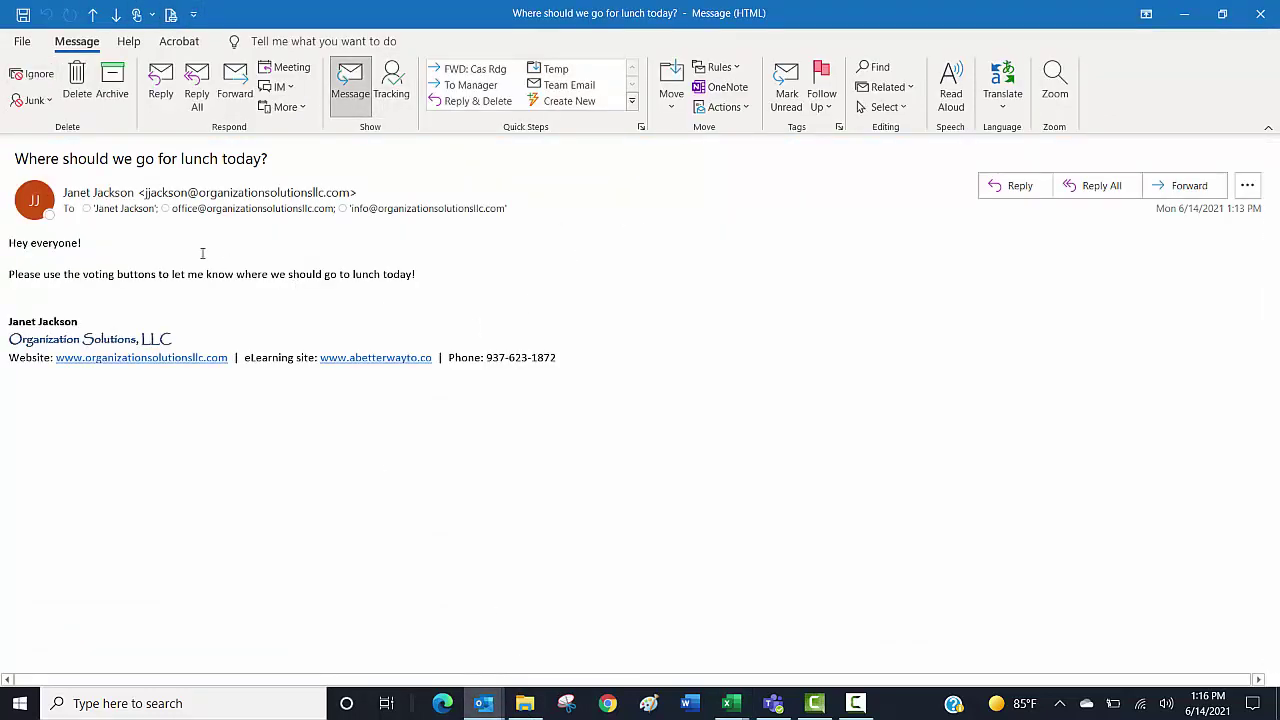